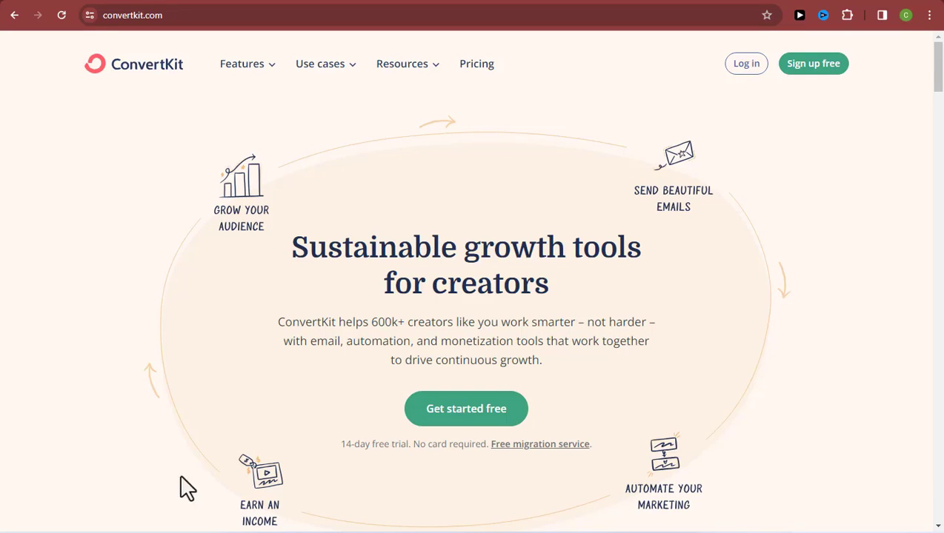
# Scroll through the convertkit.com homepage to reach the Sign up free option
pyautogui.moveTo(938, 80); pyautogui.dragTo(938, 422)
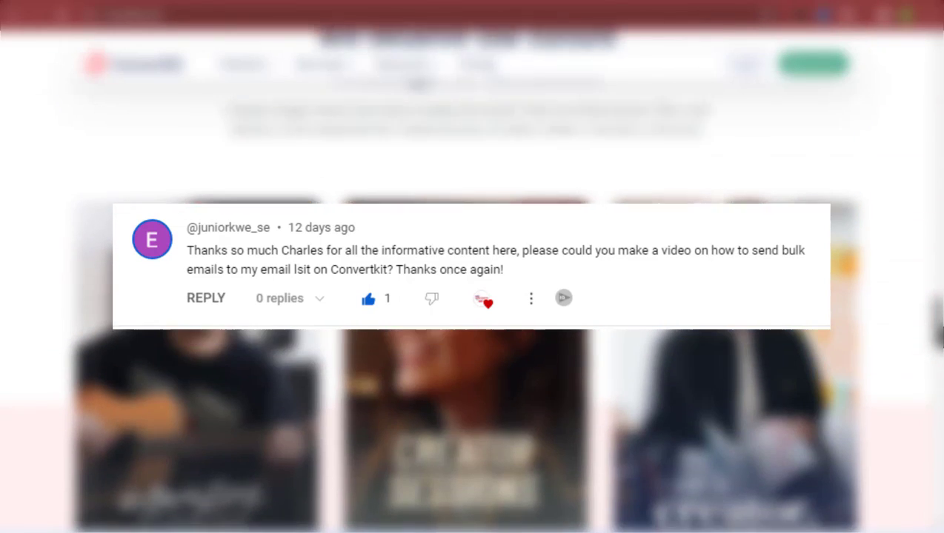
pyautogui.moveTo(939, 333); pyautogui.dragTo(938, 137)
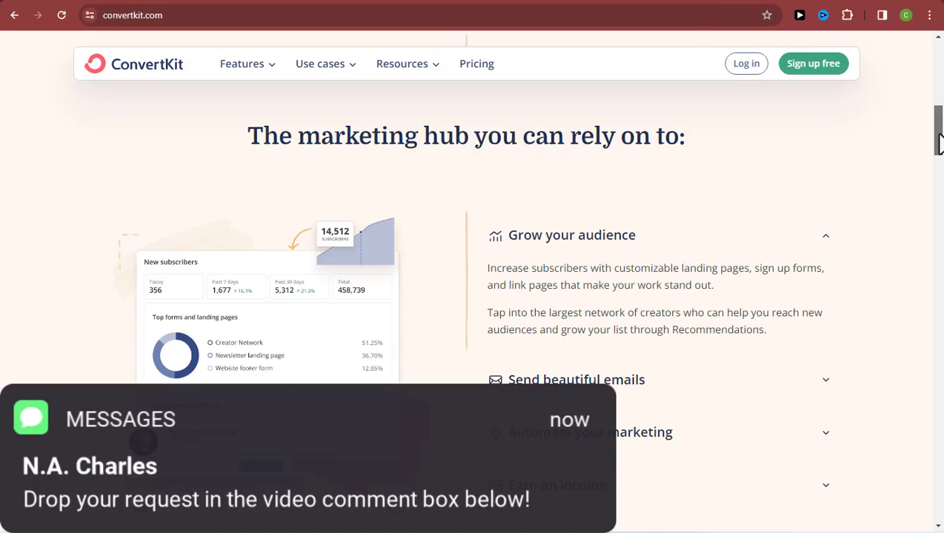
pyautogui.moveTo(938, 137)
pyautogui.mouseDown()
pyautogui.moveTo(938, 83)
pyautogui.moveTo(938, 145)
pyautogui.mouseUp()
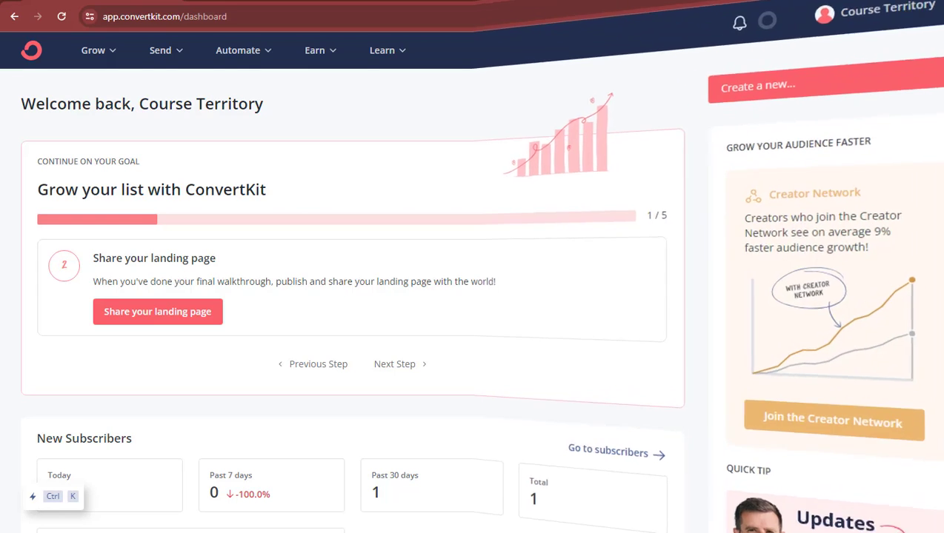
# Inspect the sign-up form's First Name and Email Address field settings, then scroll on to Landing Pages & Forms
pyautogui.scroll(-4, 940, 457)
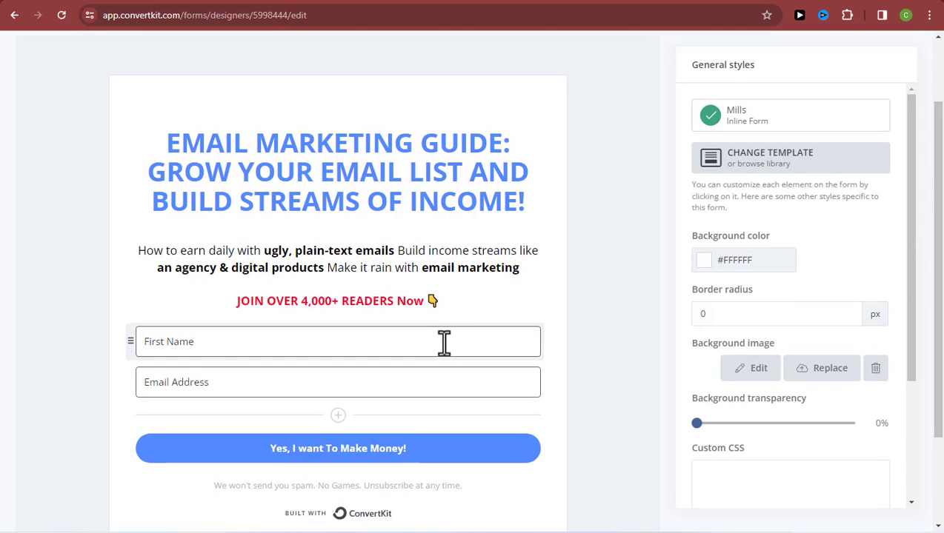
pyautogui.click(444, 342)
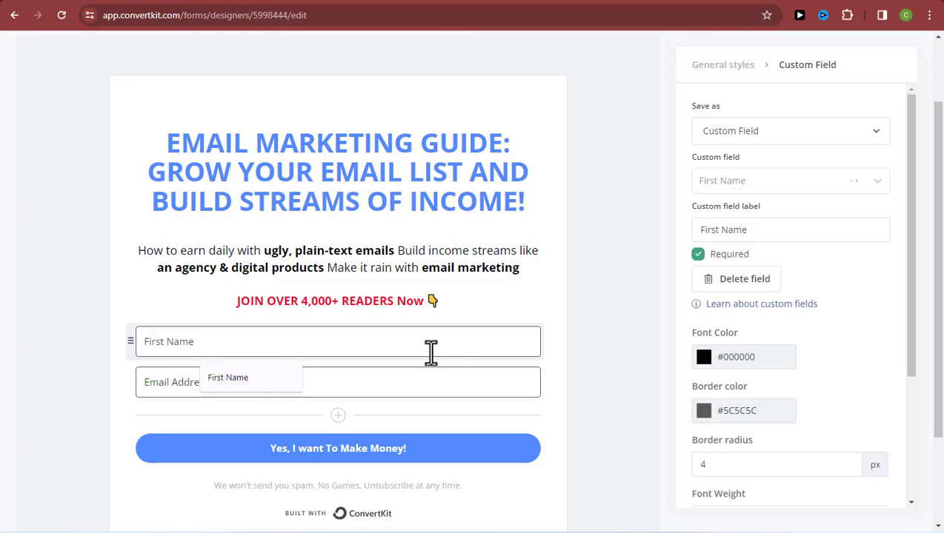
pyautogui.click(432, 381)
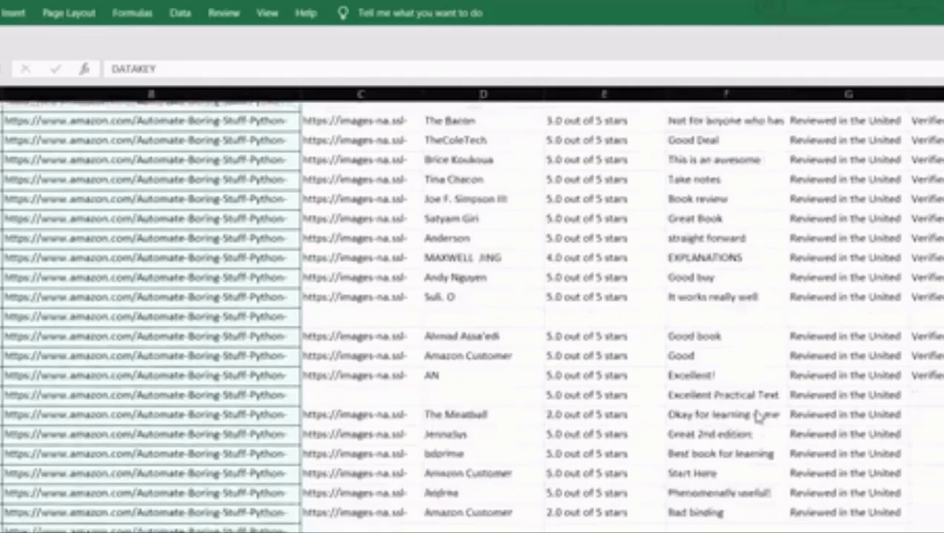
pyautogui.scroll(-7, 759, 417)
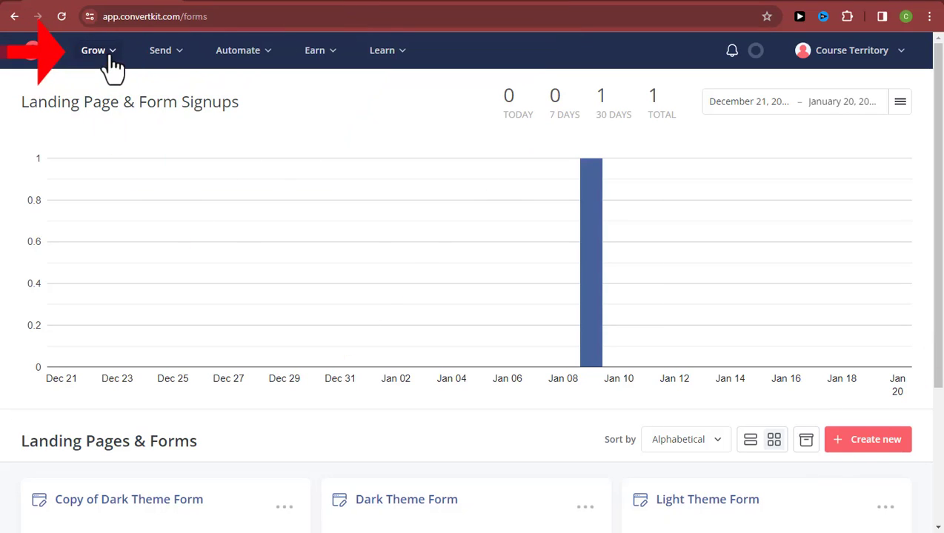
# Go to Grow > Subscribers and scroll down to the subscriber list
pyautogui.click(110, 59)
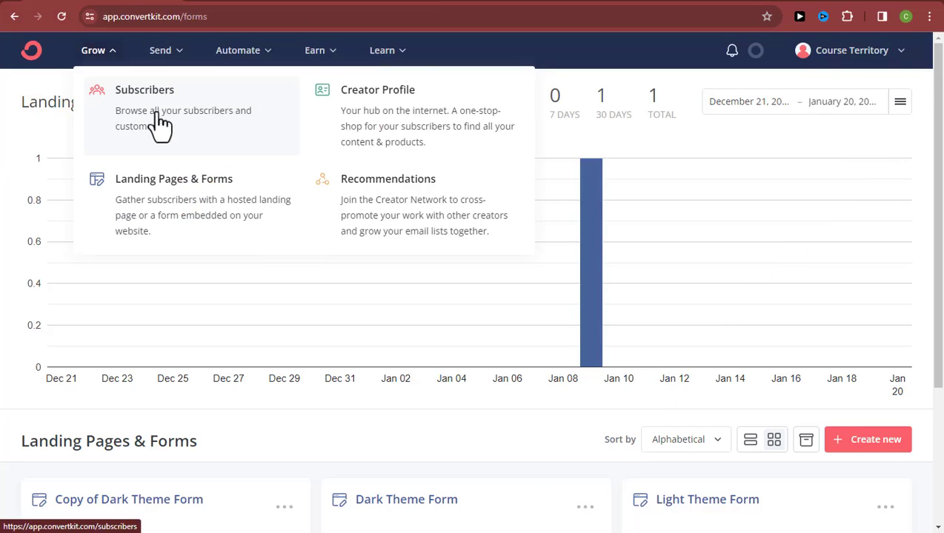
pyautogui.click(317, 164)
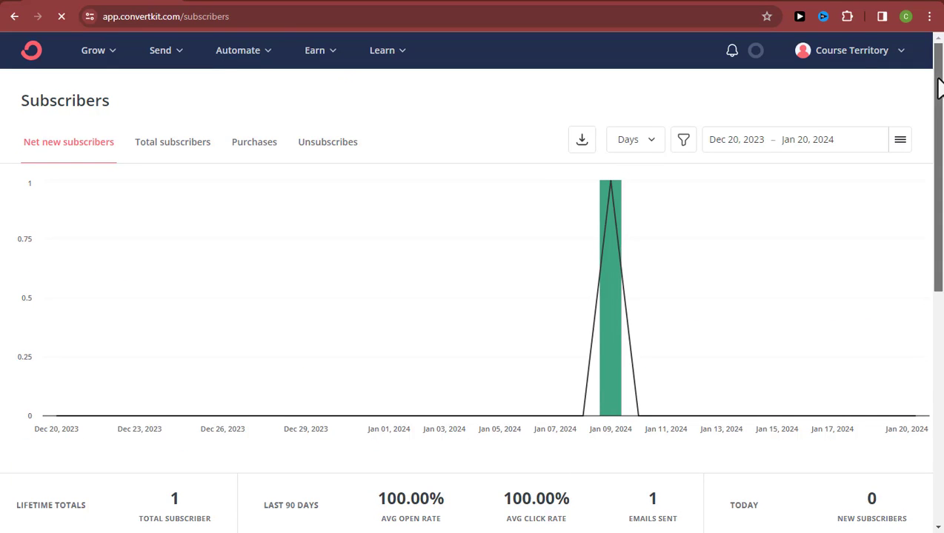
pyautogui.moveTo(938, 87); pyautogui.dragTo(939, 280)
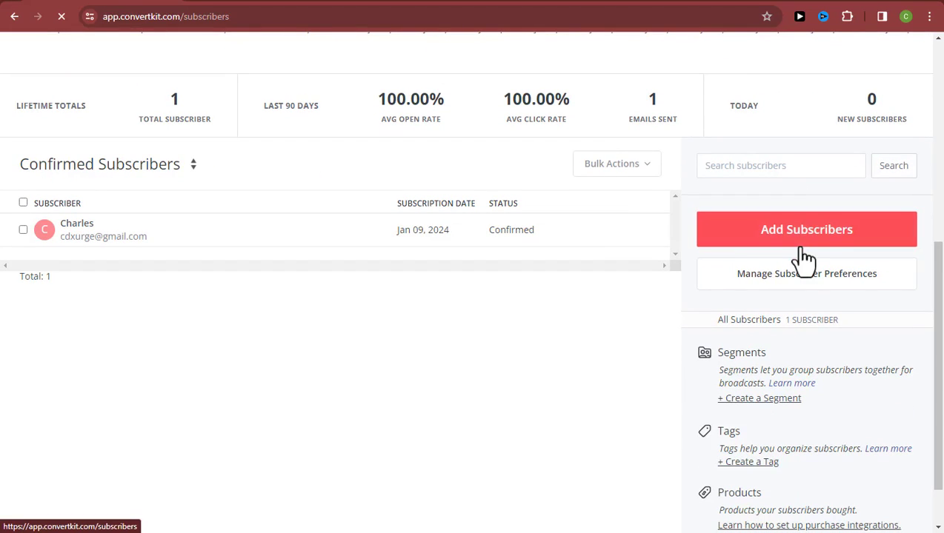
pyautogui.scroll(-2, 818, 249)
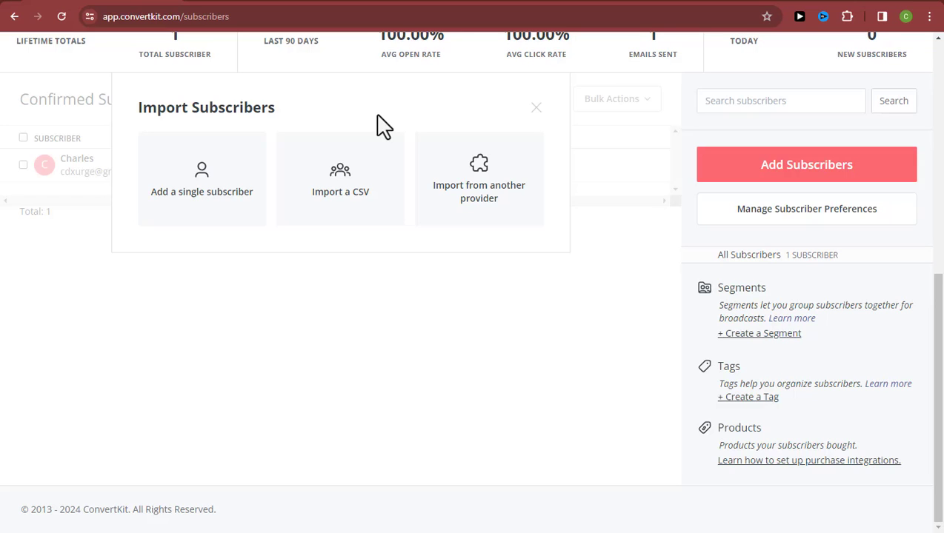
# Save a single subscriber with first name and e-mail, enrolled in Welcome new blog subscribers
pyautogui.click(211, 196)
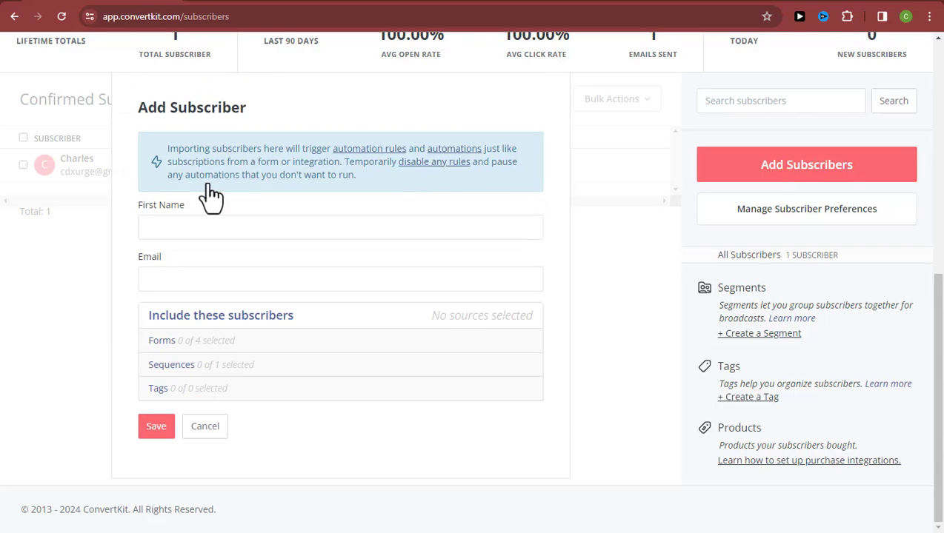
pyautogui.click(207, 235)
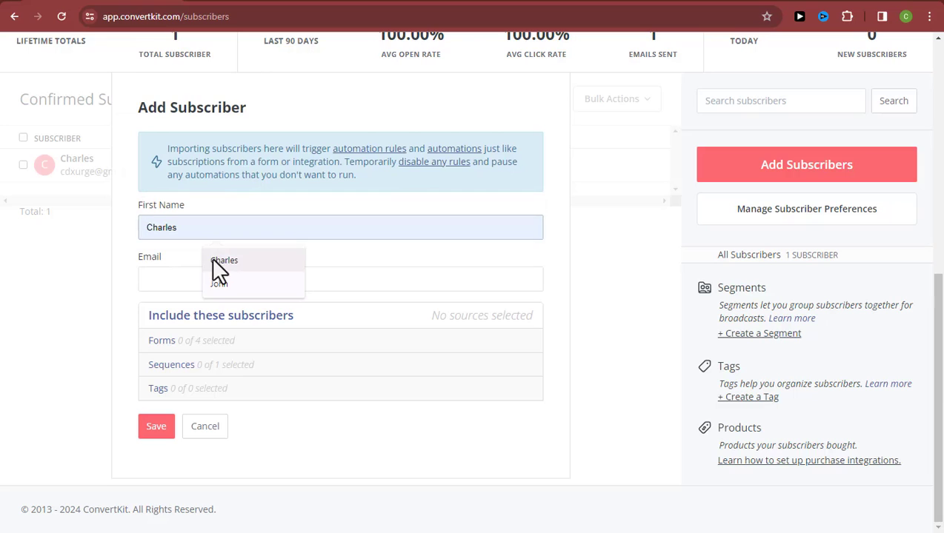
pyautogui.click(217, 266)
pyautogui.click(217, 278)
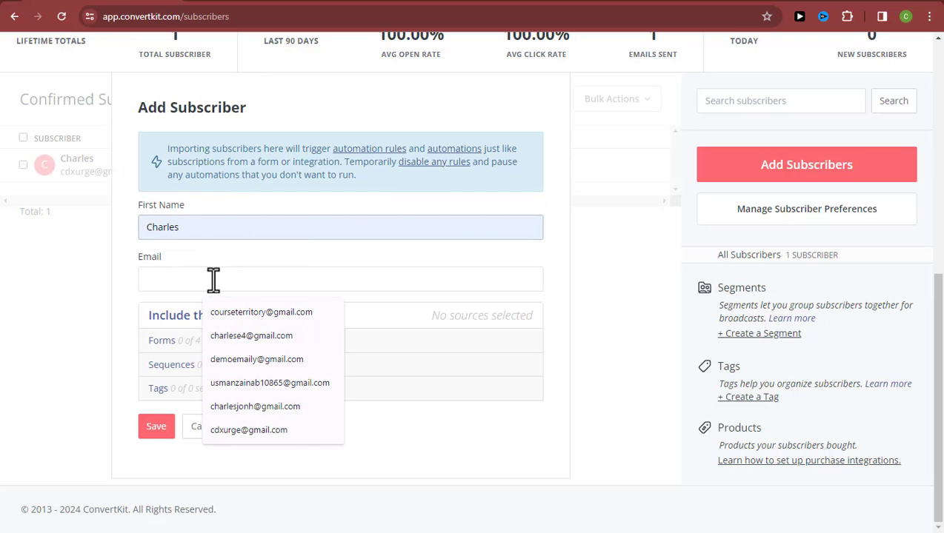
pyautogui.click(231, 339)
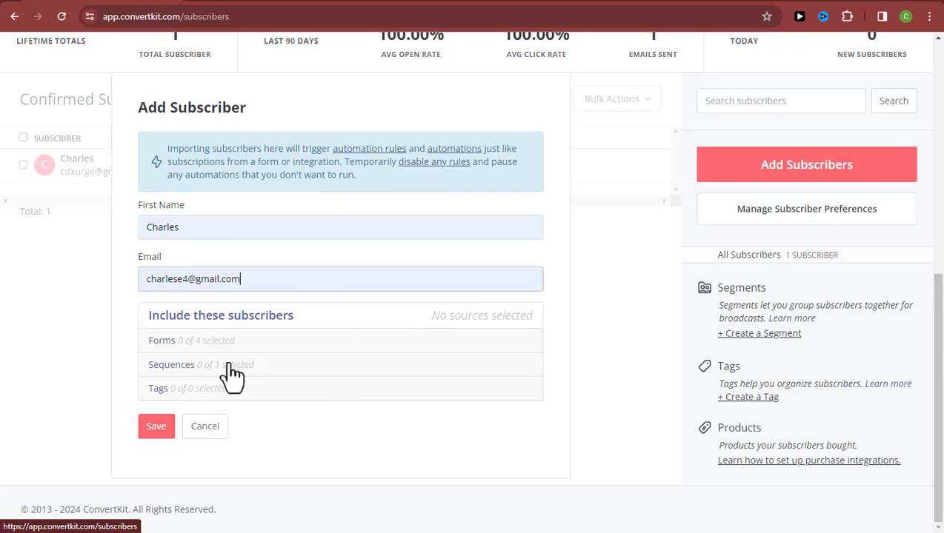
pyautogui.click(230, 366)
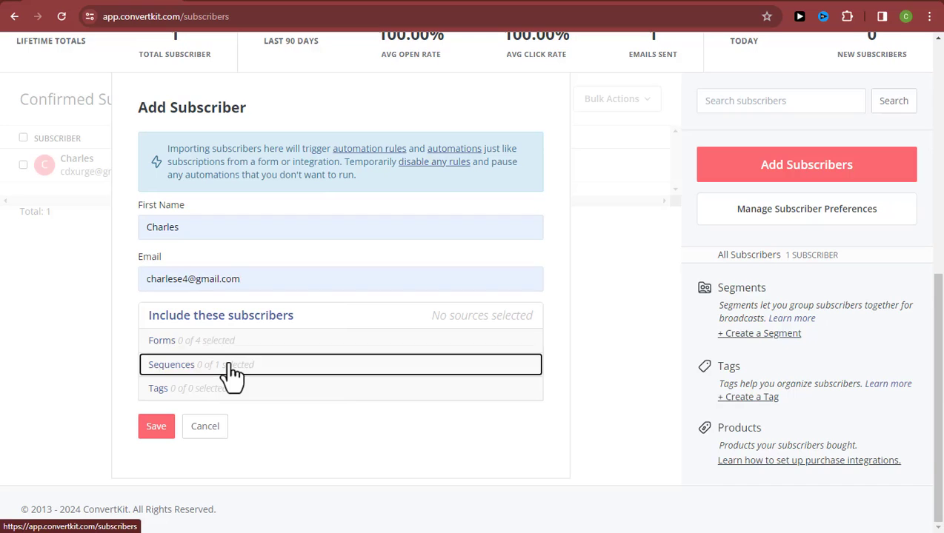
pyautogui.click(230, 389)
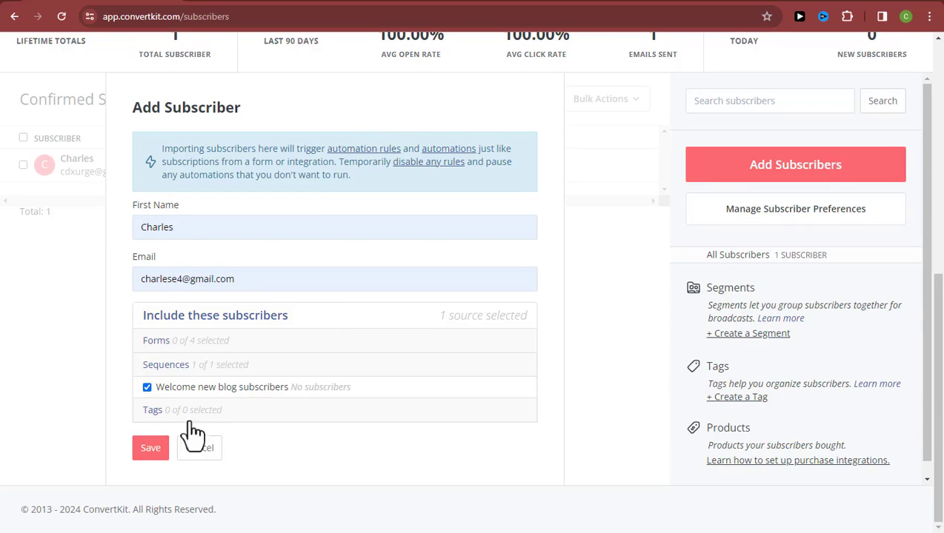
pyautogui.click(151, 449)
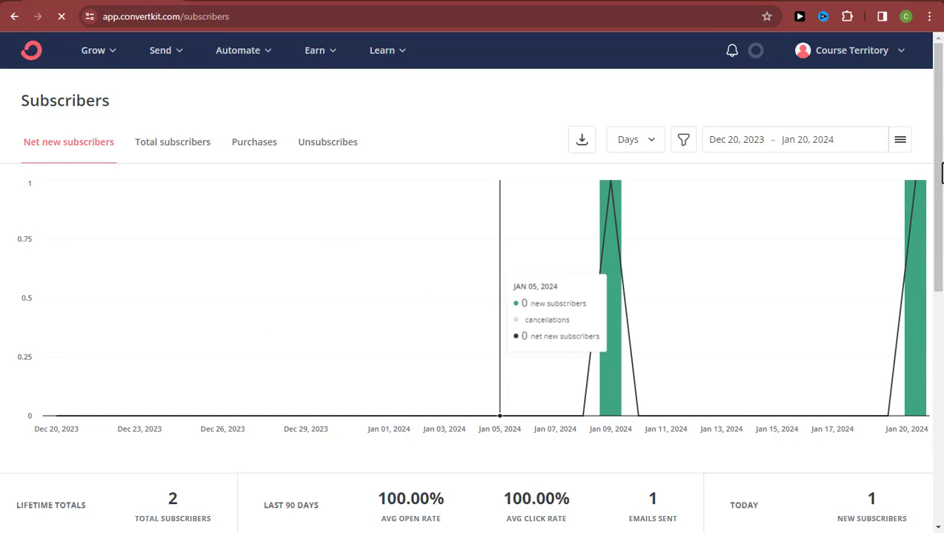
# Review the Add Subscribers import options, including other-provider import and the leads spreadsheet
pyautogui.moveTo(939, 179); pyautogui.dragTo(939, 362)
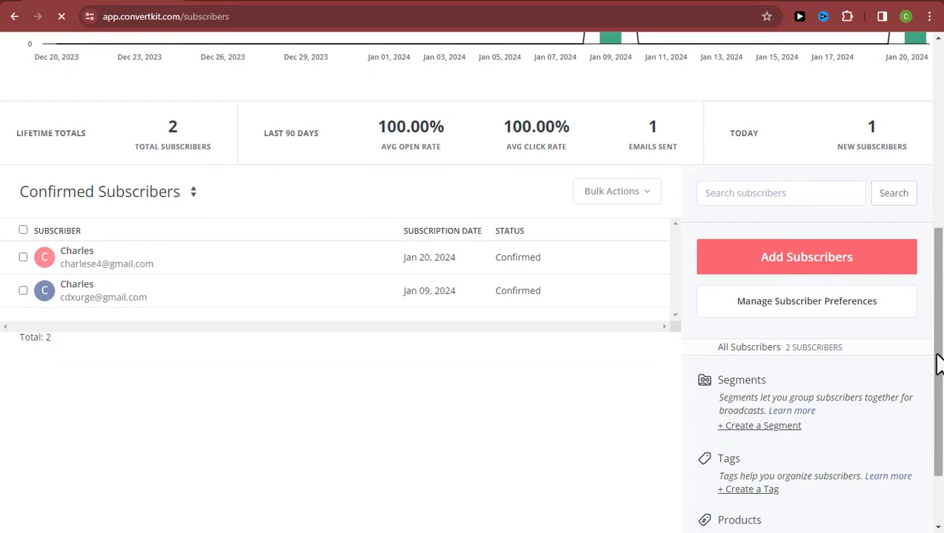
pyautogui.click(851, 265)
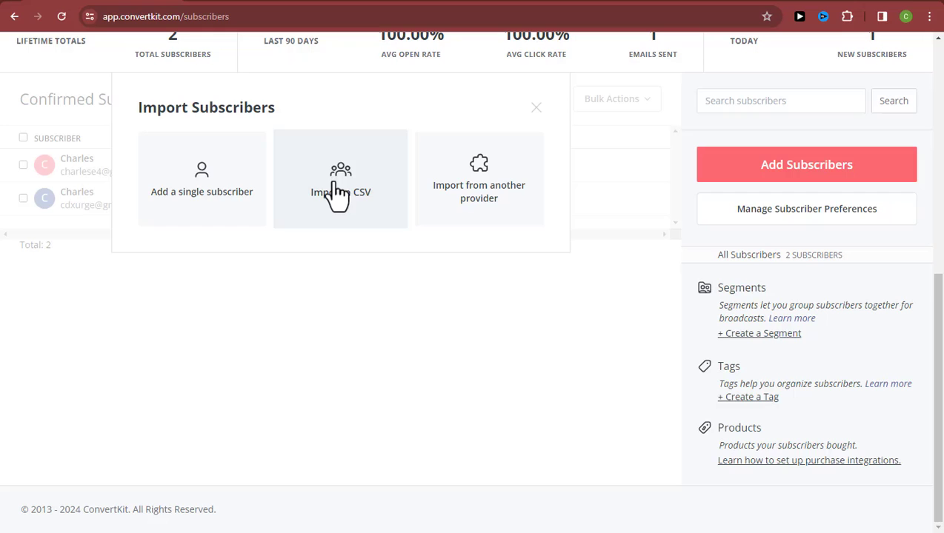
pyautogui.click(478, 200)
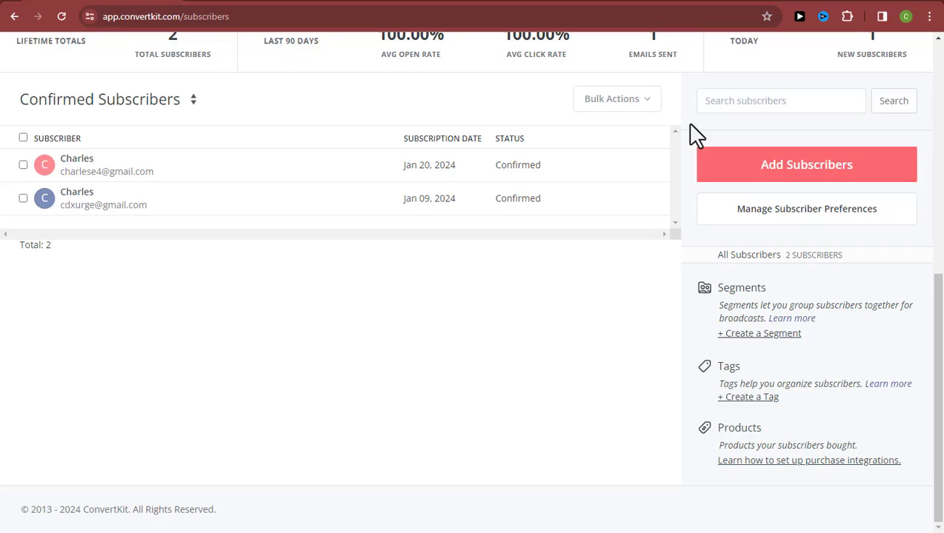
pyautogui.click(752, 185)
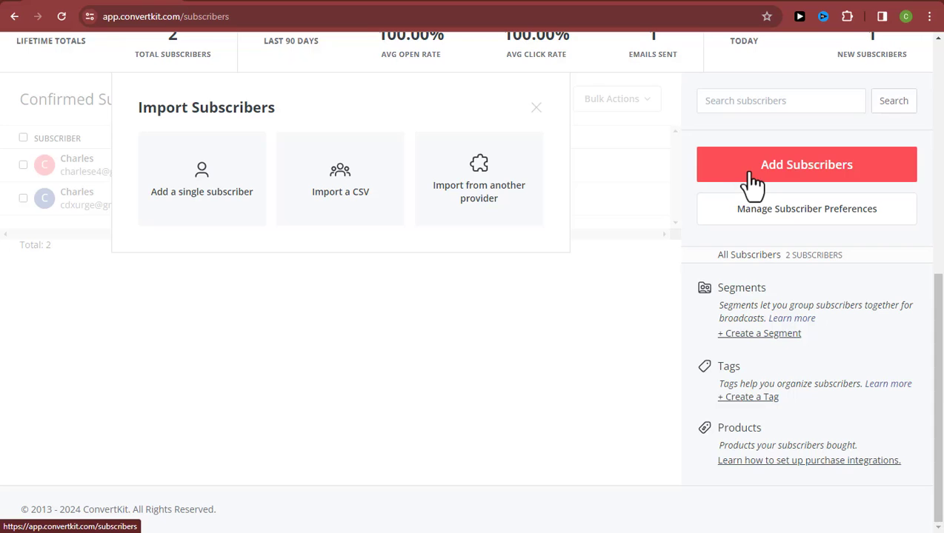
pyautogui.click(576, 532)
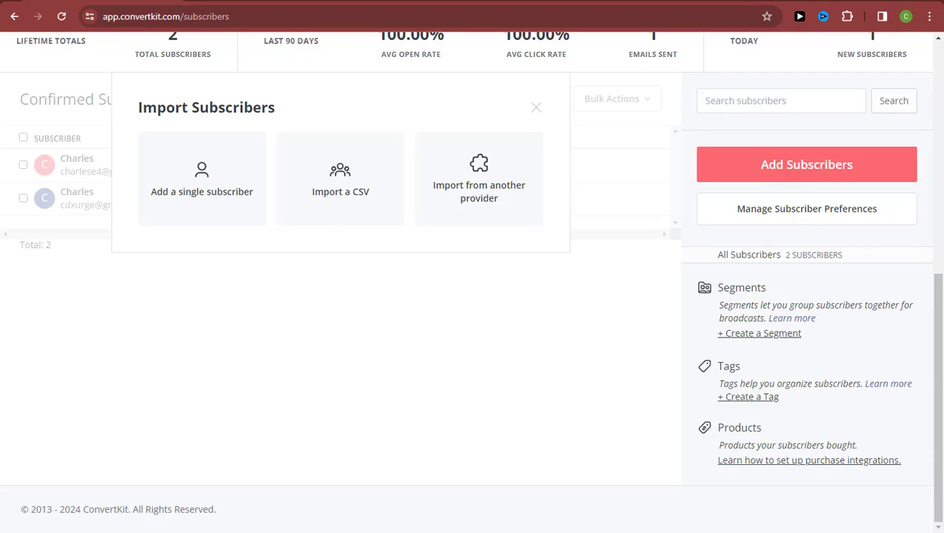
# Choose Import a CSV with Welcome new blog subscribers as the destination sequence
pyautogui.click(355, 194)
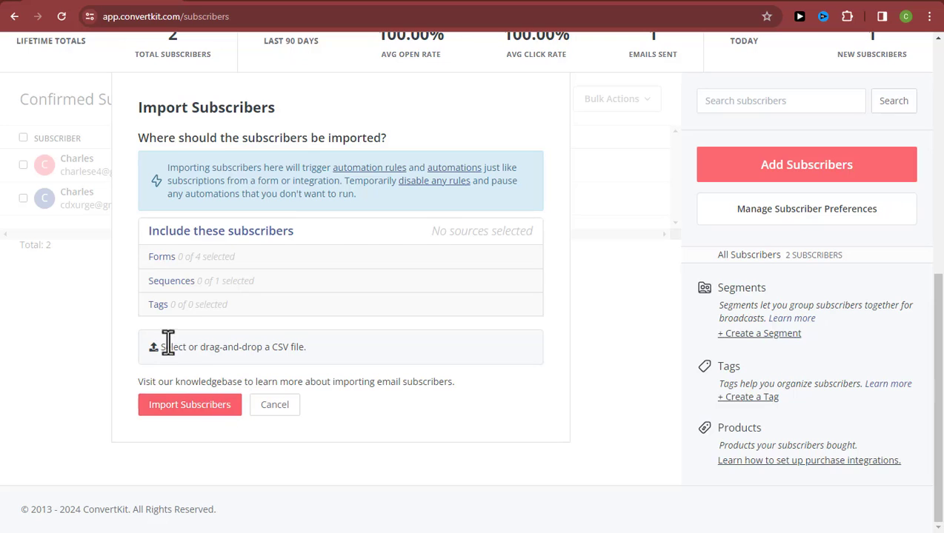
pyautogui.click(236, 286)
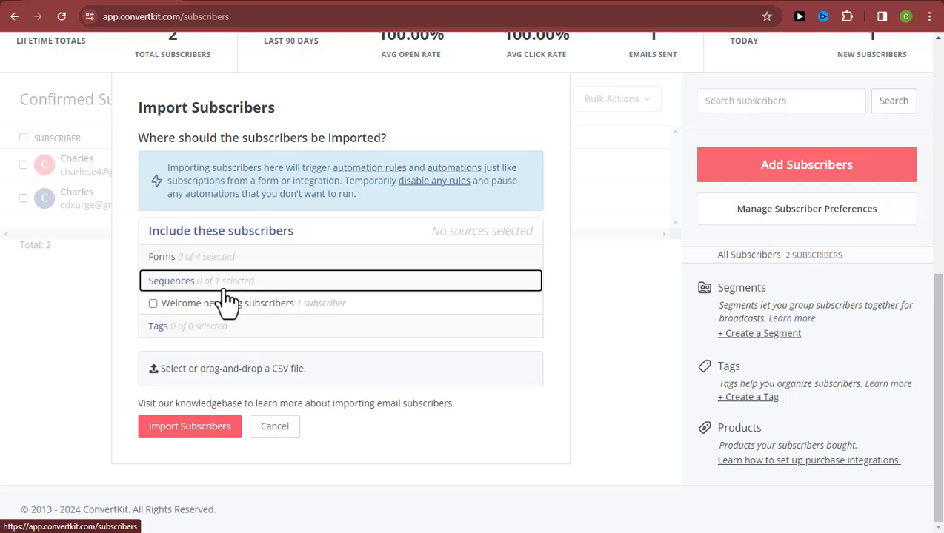
pyautogui.click(153, 305)
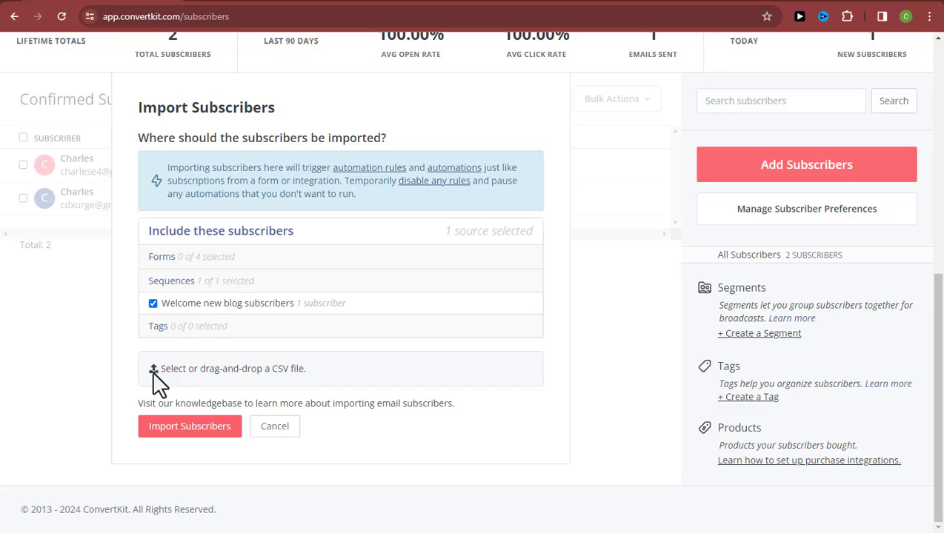
# Attach New Leads.csv from the Desktop to the CSV import
pyautogui.click(157, 381)
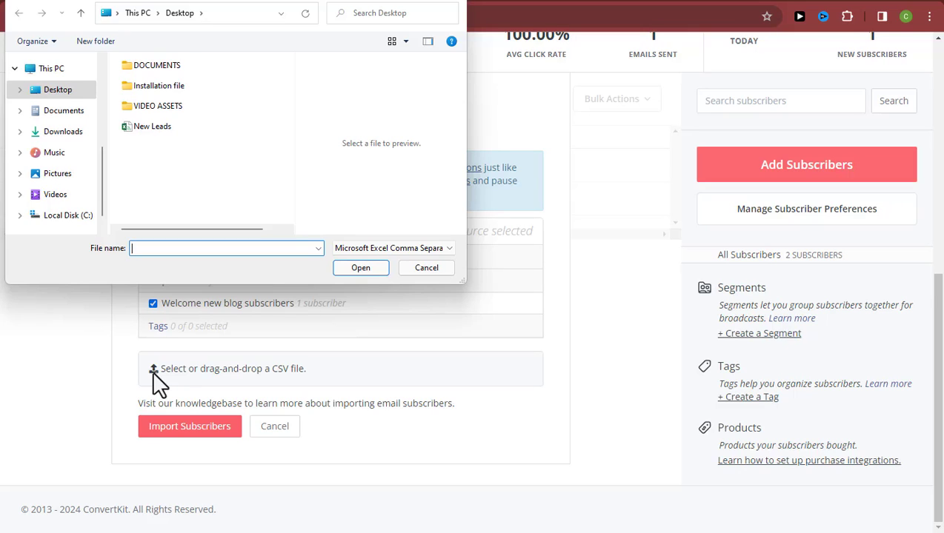
pyautogui.click(150, 135)
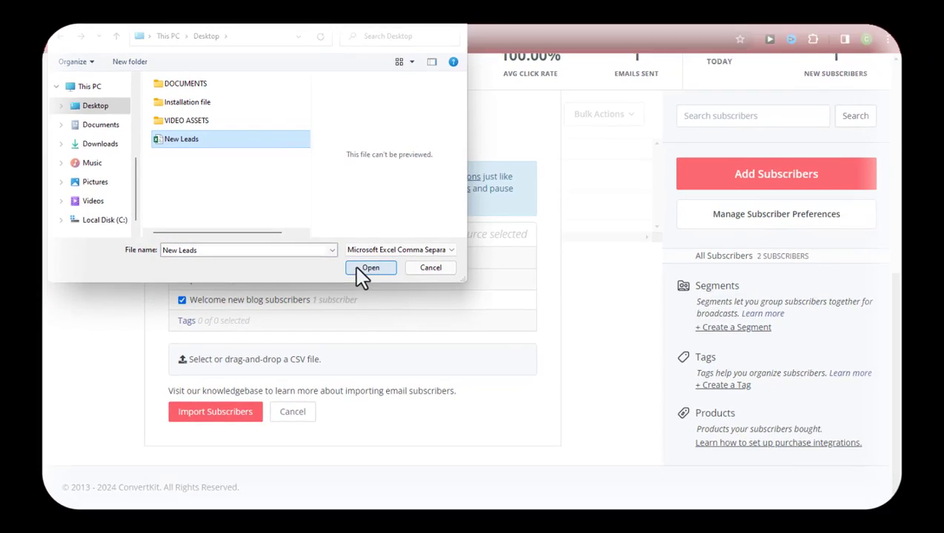
pyautogui.click(367, 268)
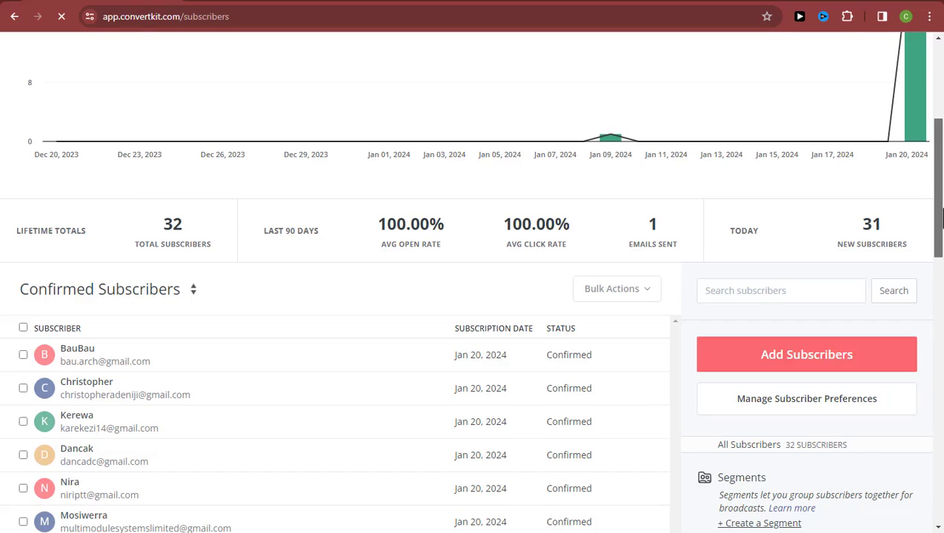
# Finish the import and review the Subscribers page showing 32 total, 31 added today
pyautogui.moveTo(941, 218); pyautogui.dragTo(941, 243)
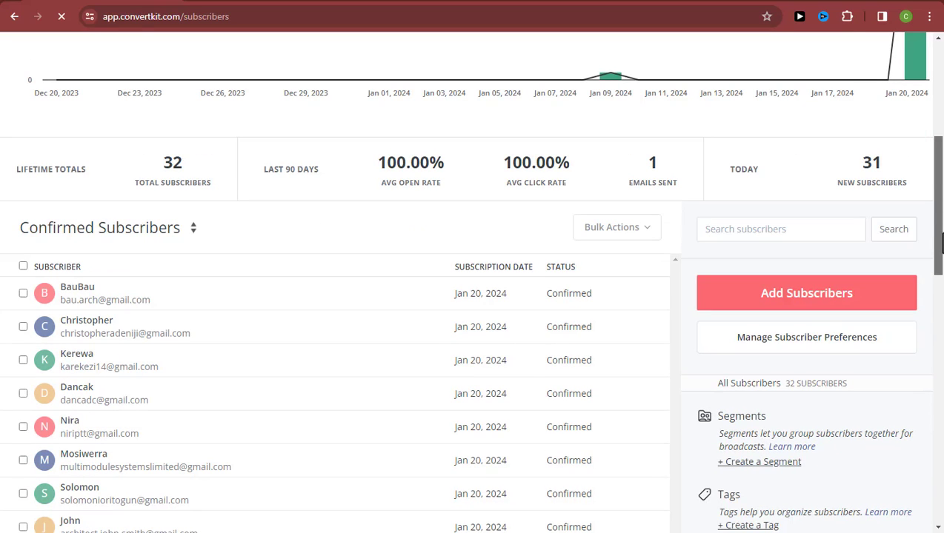
pyautogui.moveTo(941, 243); pyautogui.dragTo(939, 220)
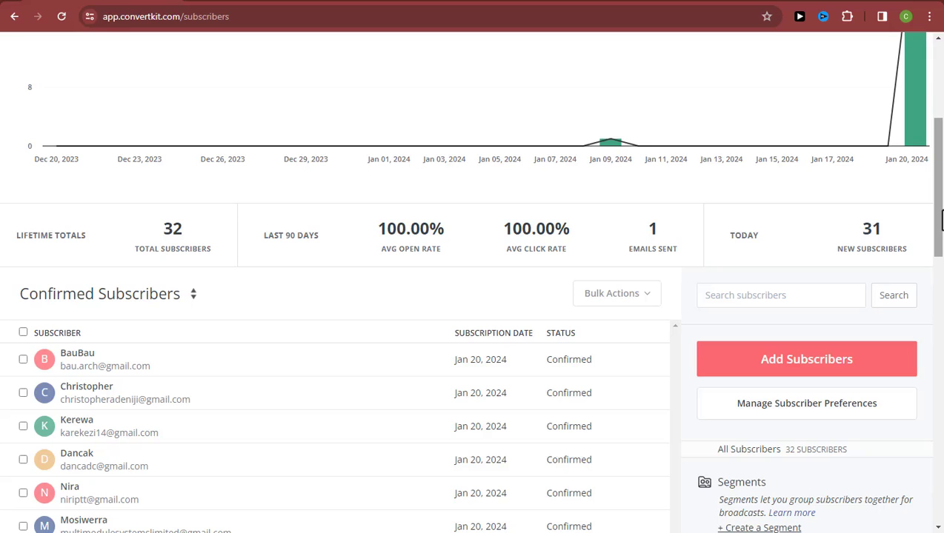
pyautogui.moveTo(938, 120); pyautogui.dragTo(940, 147)
pyautogui.scroll(4, 941, 220)
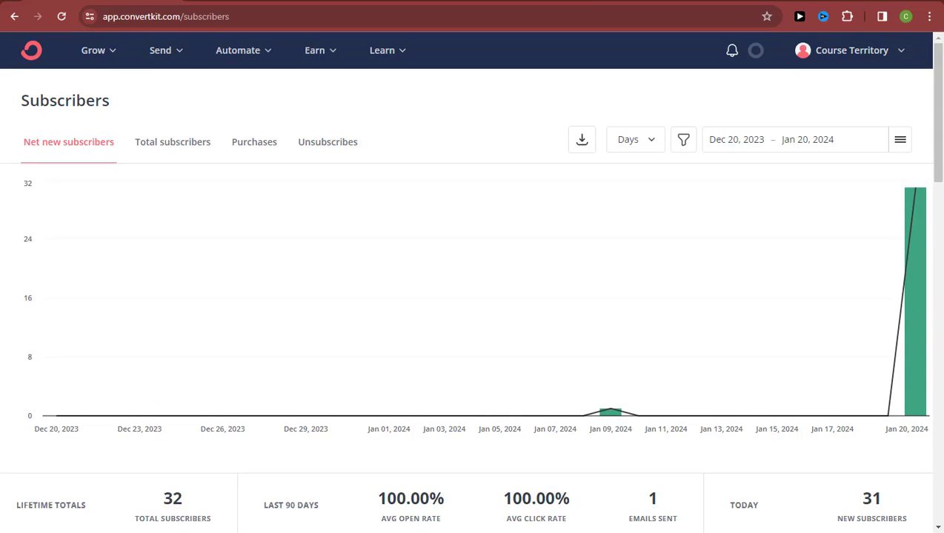
# Start a new broadcast from Send > Broadcasts
pyautogui.click(179, 55)
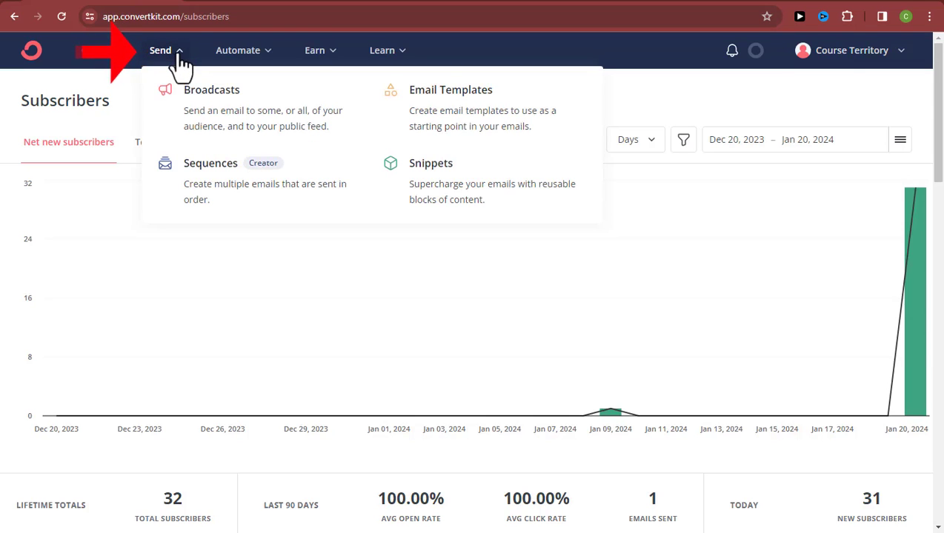
pyautogui.click(222, 131)
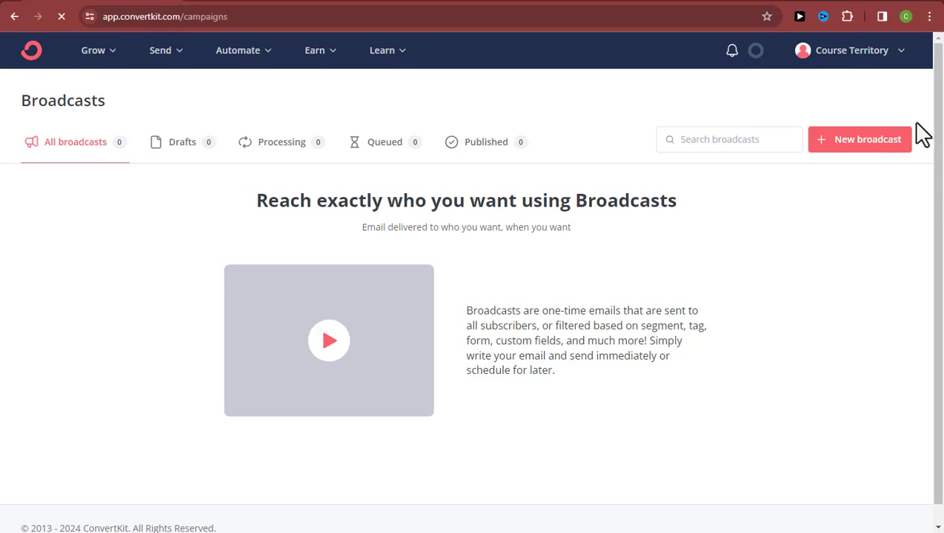
pyautogui.click(884, 147)
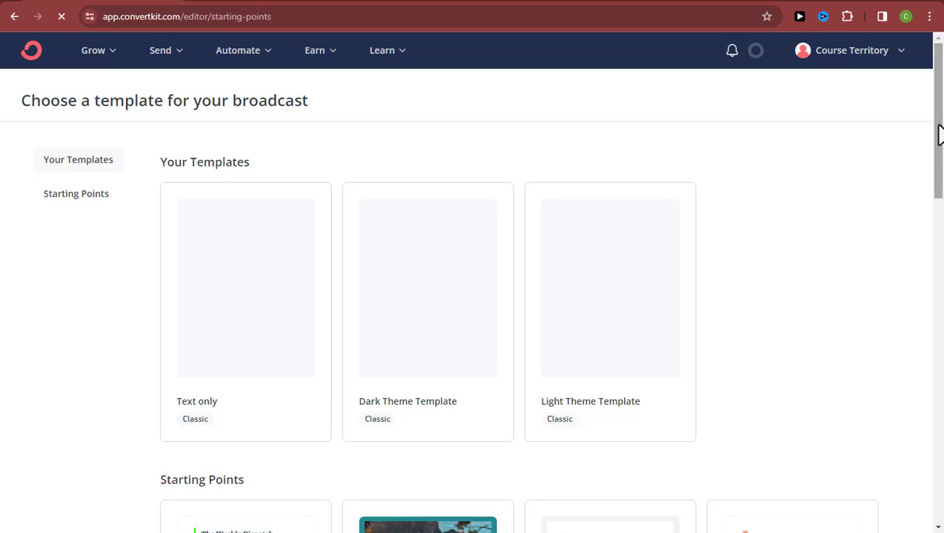
# Build the broadcast draft from the Text only template
pyautogui.moveTo(939, 137); pyautogui.dragTo(939, 180)
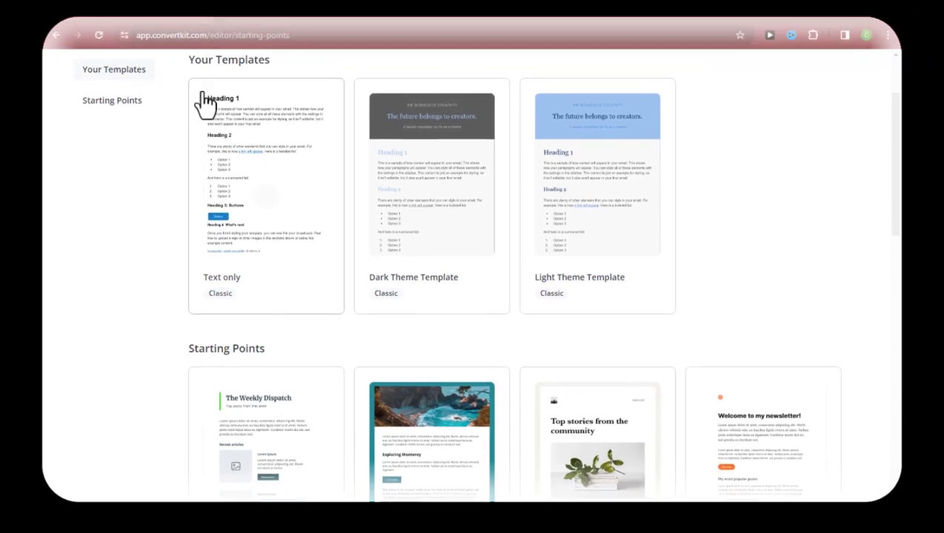
pyautogui.click(182, 88)
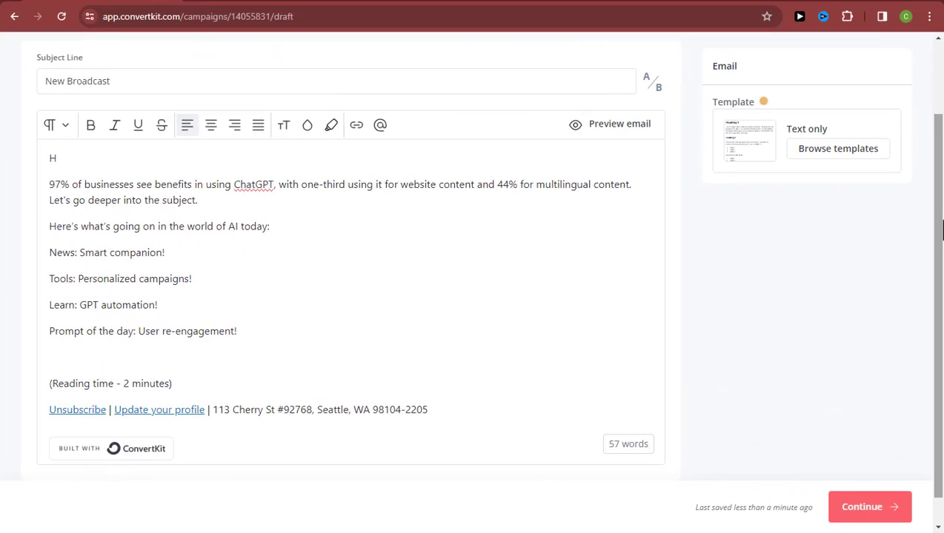
# Start the email body with 'Hi', set the subject to 'Welcome Once Again!', and continue to recipients
pyautogui.write('i')
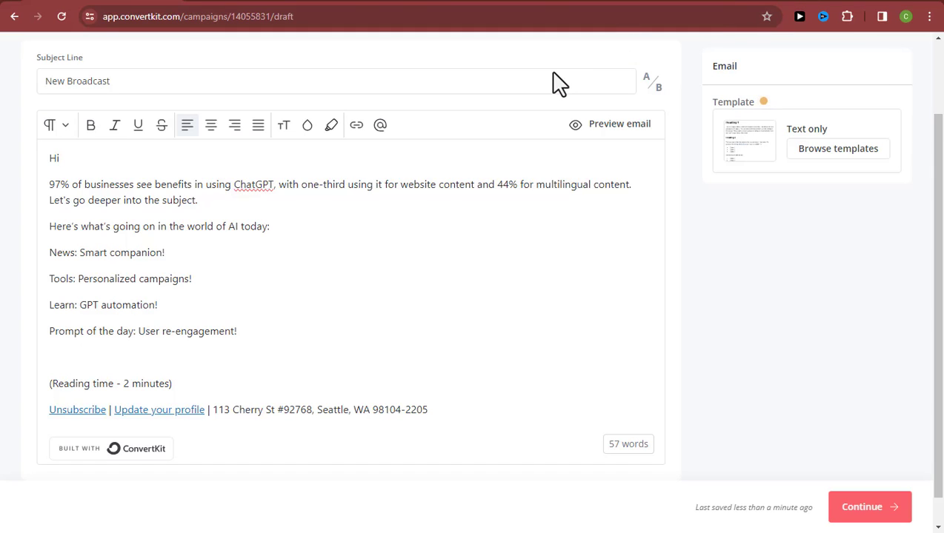
pyautogui.click(512, 280)
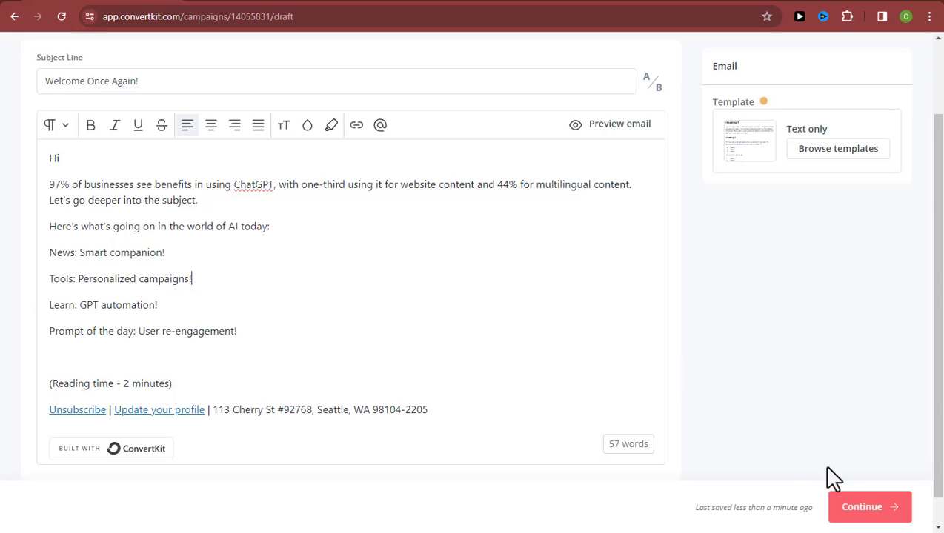
pyautogui.click(863, 510)
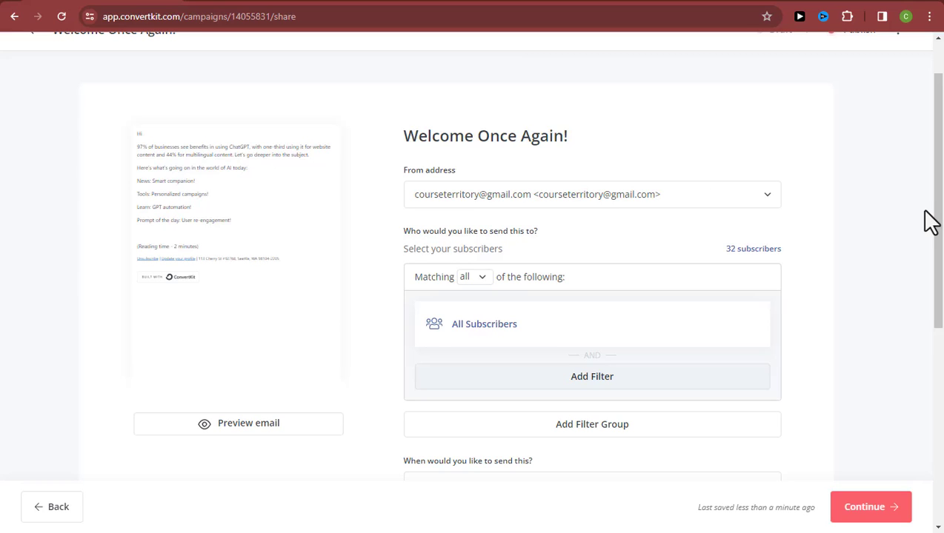
# Keep All Subscribers (32) as recipients and bring up the send-now confirmation for the broadcast
pyautogui.moveTo(936, 222); pyautogui.dragTo(935, 453)
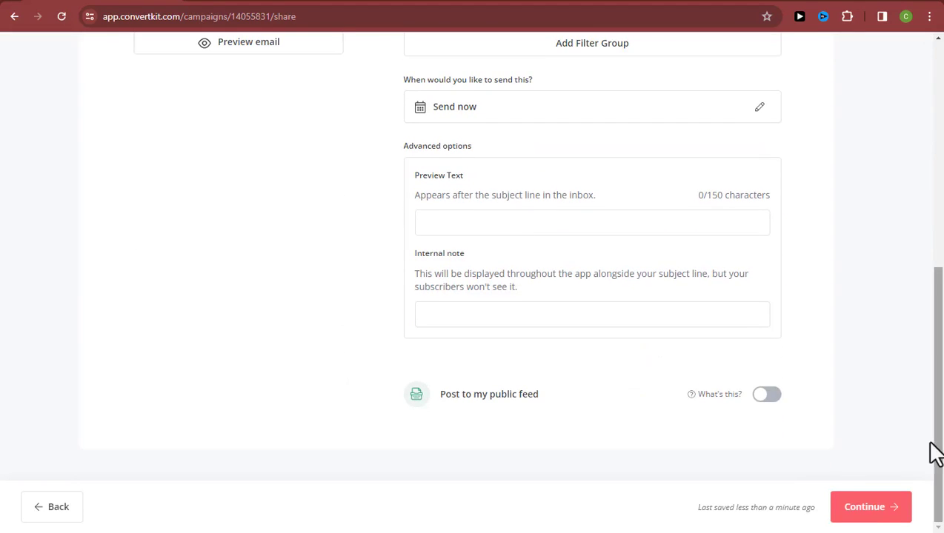
pyautogui.click(875, 516)
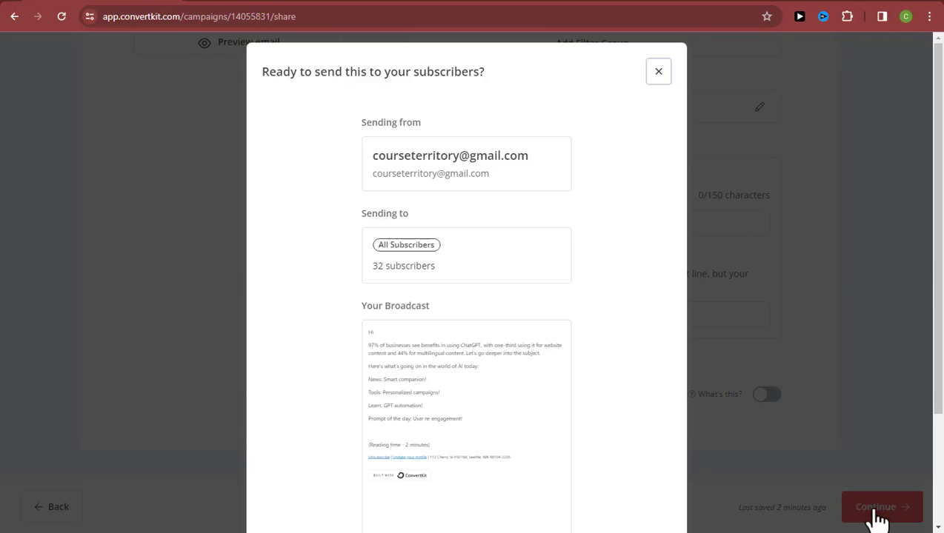
pyautogui.moveTo(935, 373); pyautogui.dragTo(937, 511)
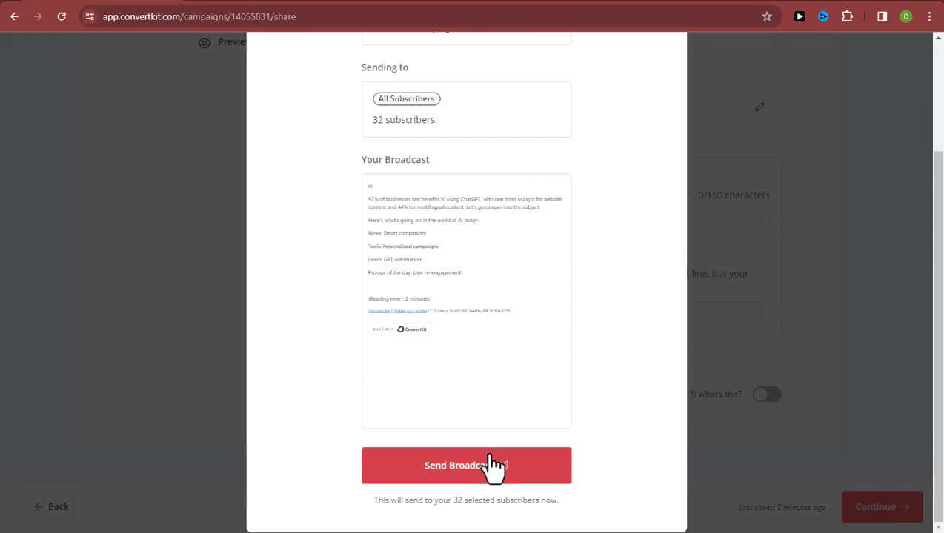